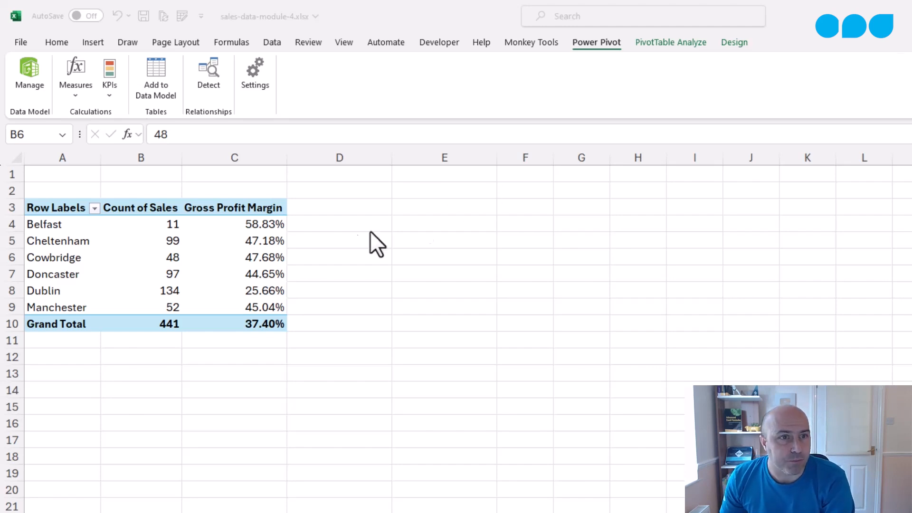
# - Open the pivot table's field list and switch its layout to Fields Section and Areas Section Side-By-Side
pyautogui.click(236, 239)
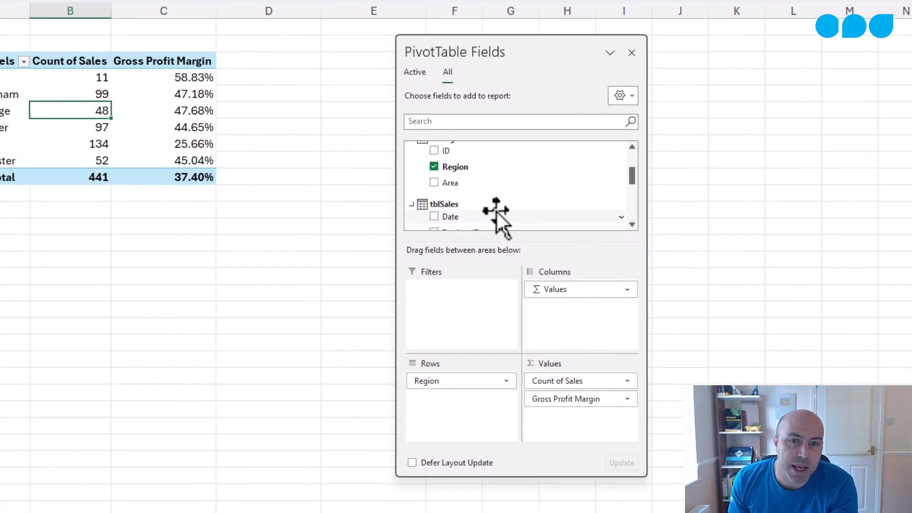
pyautogui.scroll(4, 497, 212)
pyautogui.scroll(-2, 497, 212)
pyautogui.scroll(-4, 497, 212)
pyautogui.scroll(3, 497, 212)
pyautogui.scroll(2, 497, 212)
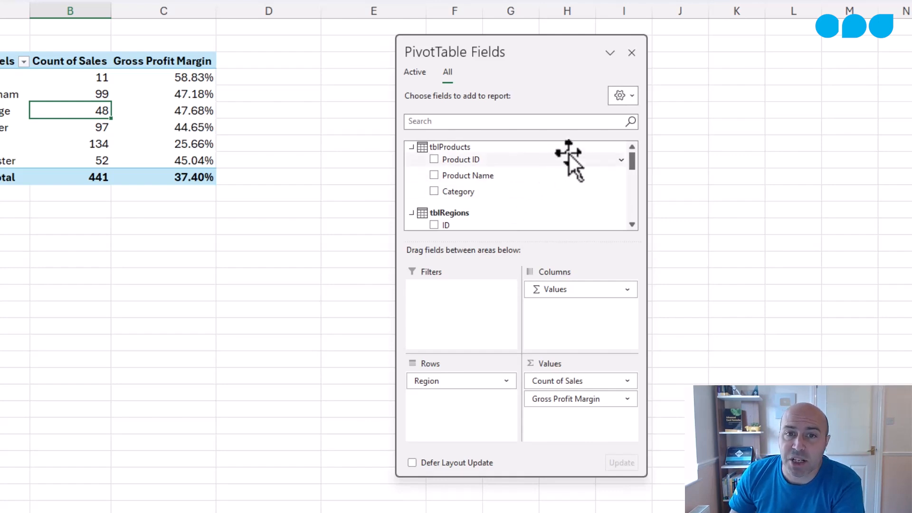
pyautogui.click(631, 96)
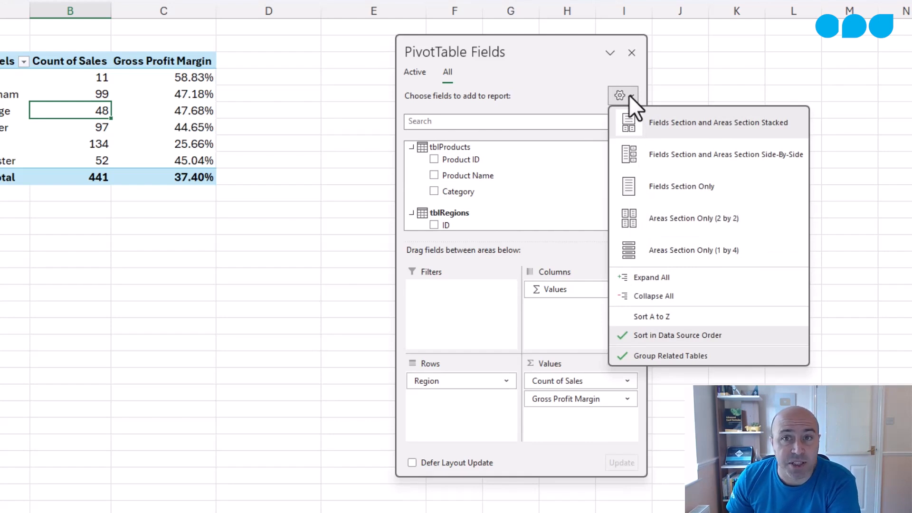
pyautogui.click(660, 156)
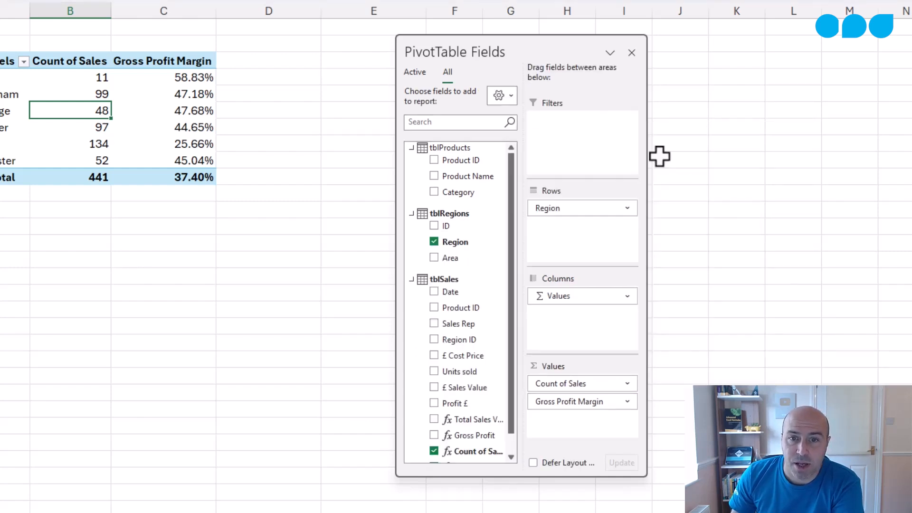
pyautogui.moveTo(647, 172); pyautogui.dragTo(683, 172)
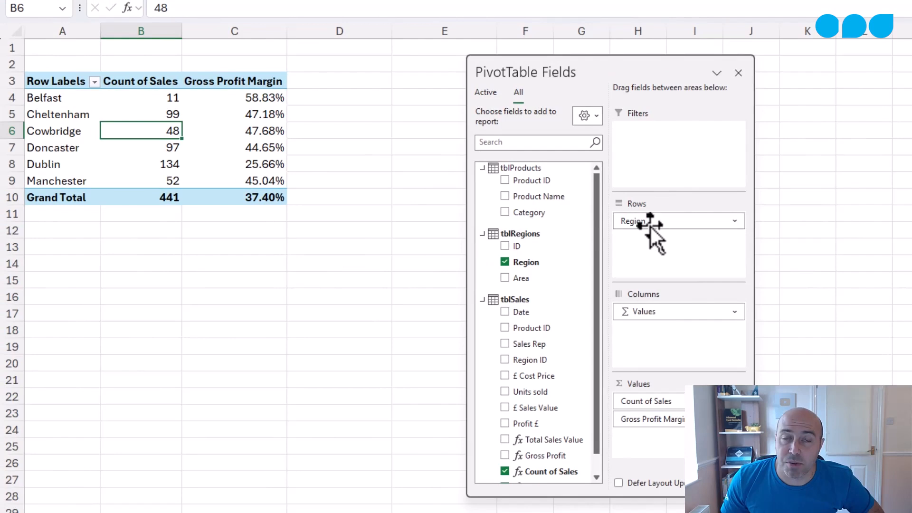
# - Rearrange the pivot so Region sits in Columns and Values in Rows
pyautogui.moveTo(651, 227); pyautogui.dragTo(670, 244)
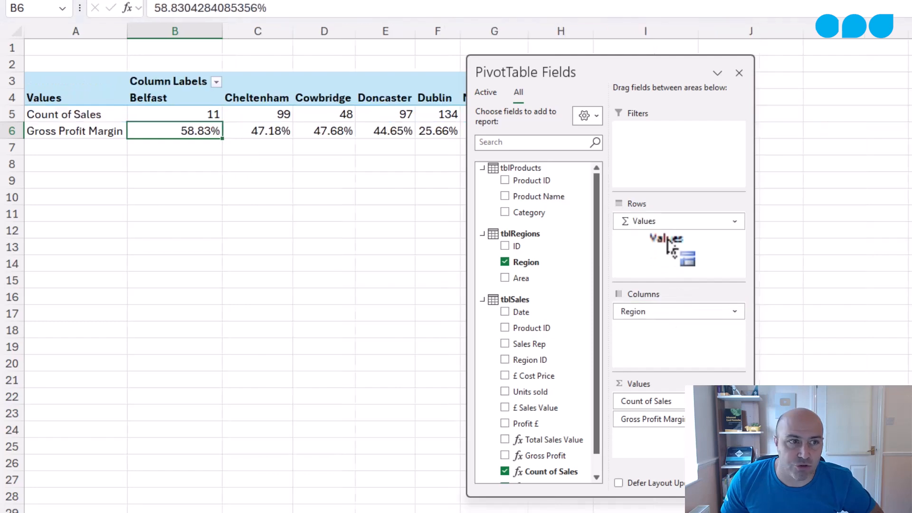
pyautogui.moveTo(611, 71); pyautogui.dragTo(761, 62)
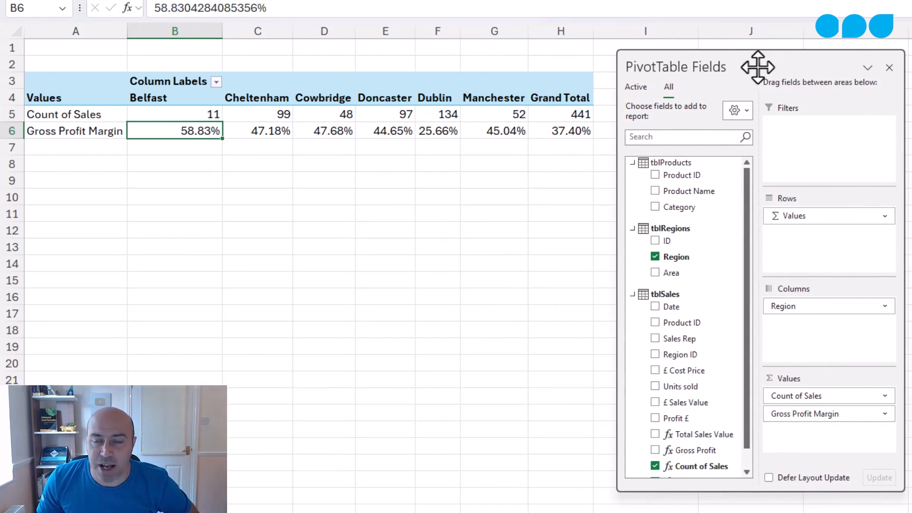
# - Remove Count of Sales from Values and add the Total Sales Value and Gross Profit measures instead
pyautogui.moveTo(784, 387); pyautogui.dragTo(616, 358)
pyautogui.scroll(-1, 705, 342)
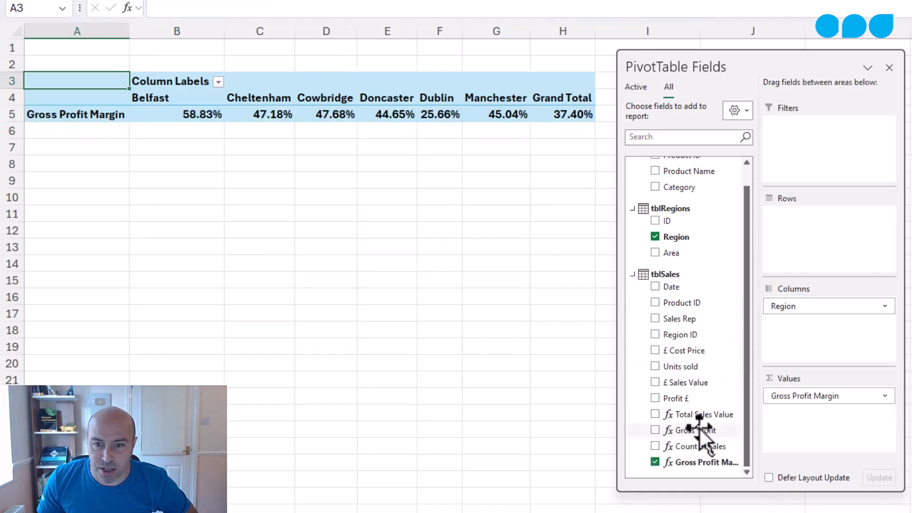
pyautogui.moveTo(699, 416); pyautogui.dragTo(799, 390)
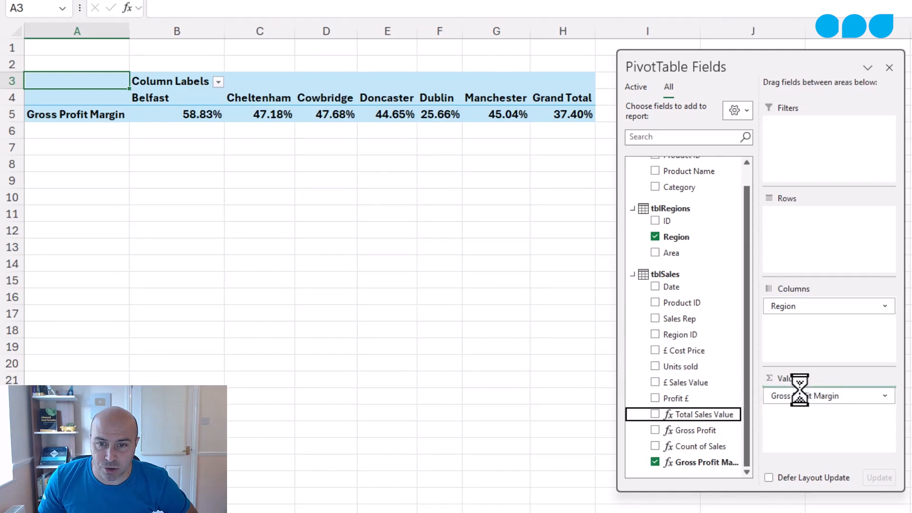
pyautogui.moveTo(702, 430); pyautogui.dragTo(782, 404)
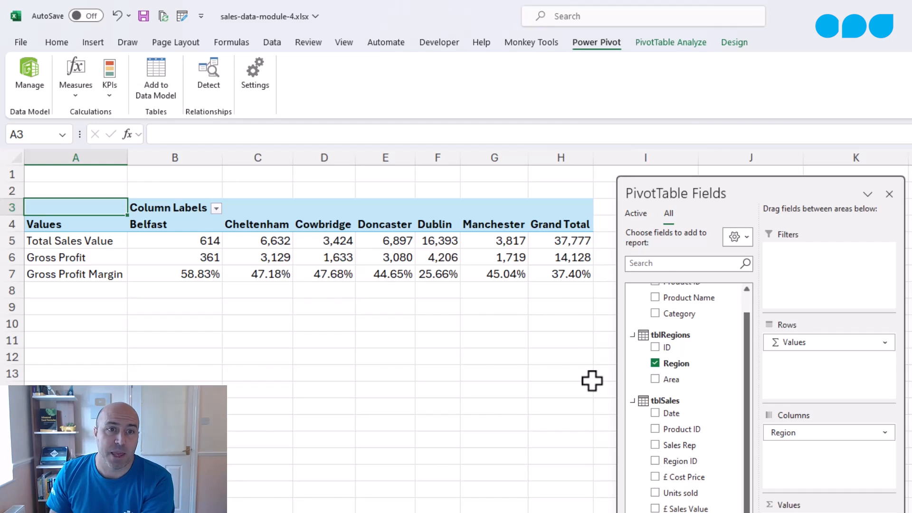
# - Insert a slicer for the Category field of tblProducts on the pivot table
pyautogui.click(524, 258)
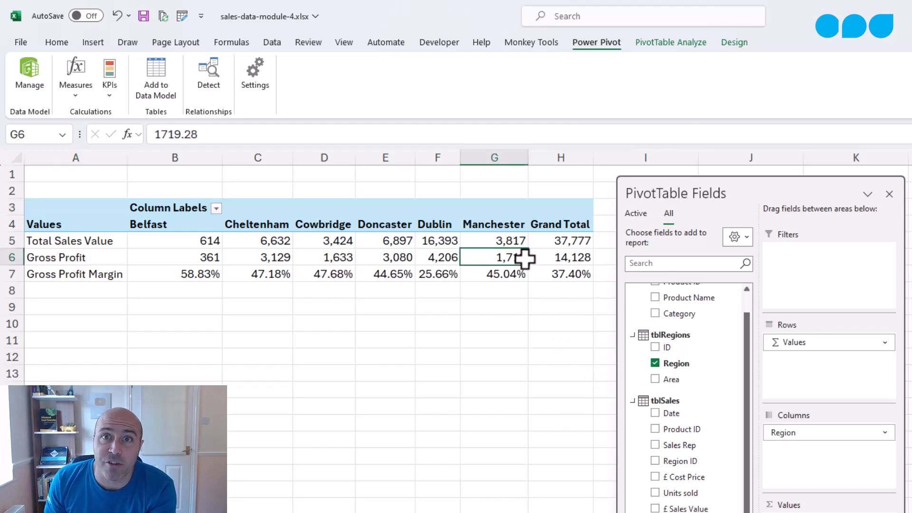
pyautogui.click(650, 44)
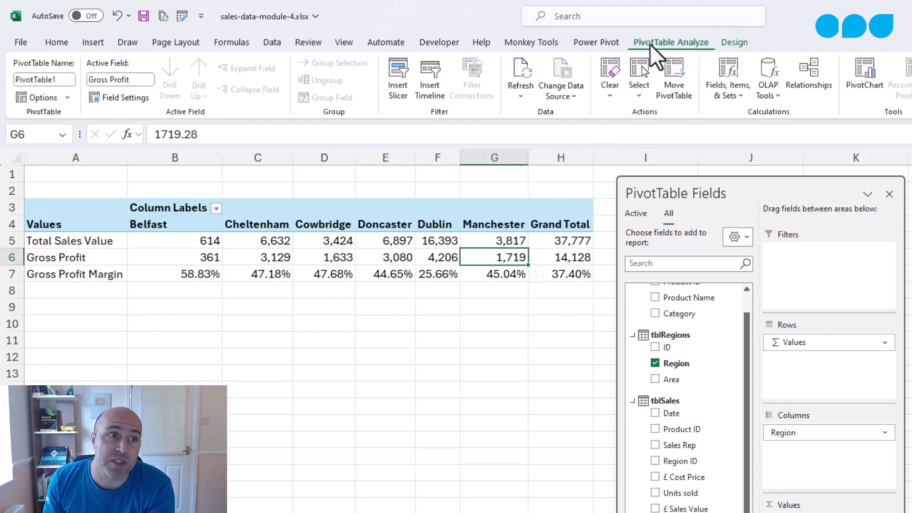
pyautogui.click(396, 71)
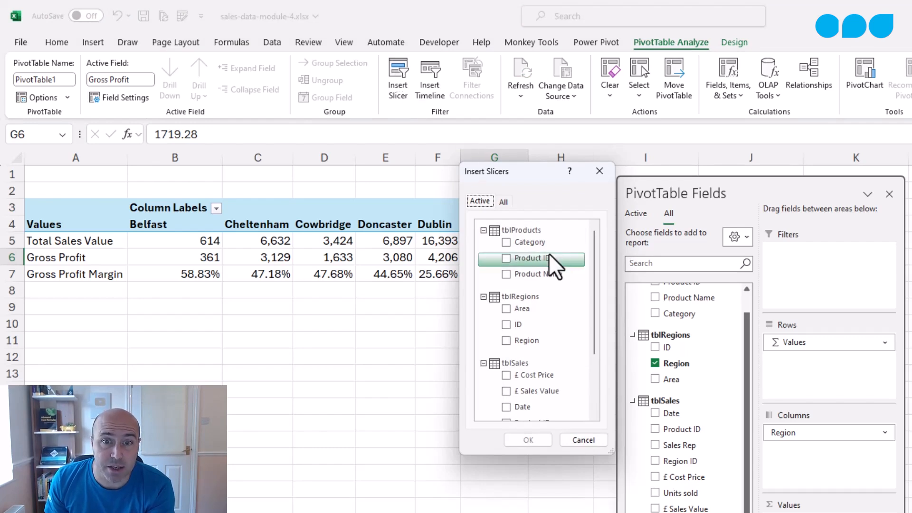
pyautogui.moveTo(591, 262)
pyautogui.mouseDown()
pyautogui.moveTo(590, 276)
pyautogui.moveTo(590, 260)
pyautogui.mouseUp()
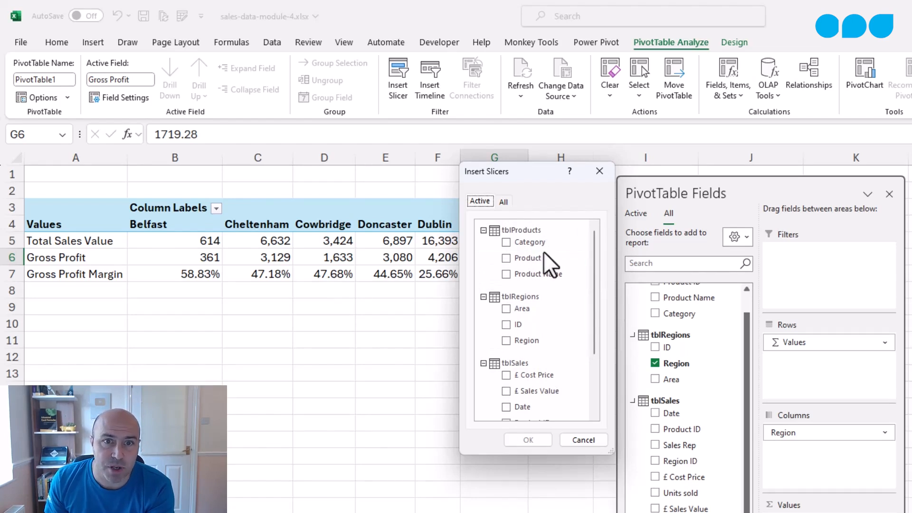
pyautogui.click(506, 242)
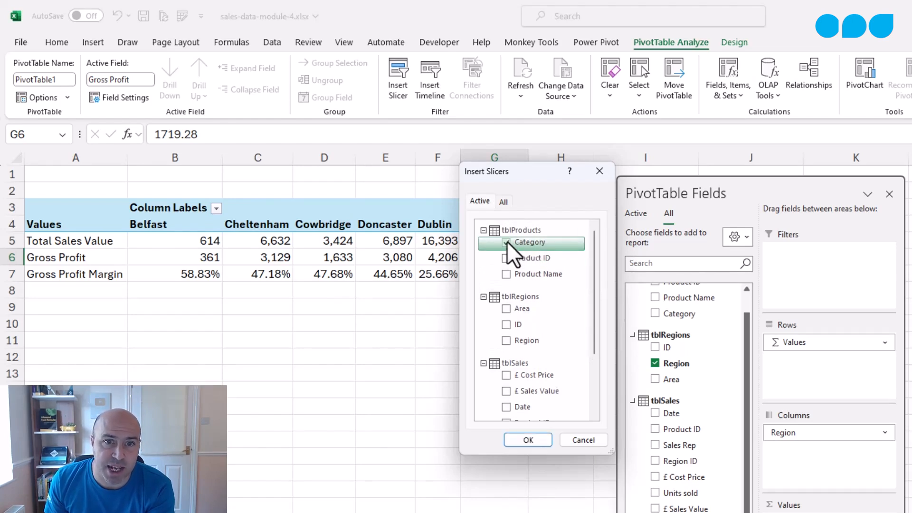
pyautogui.click(539, 440)
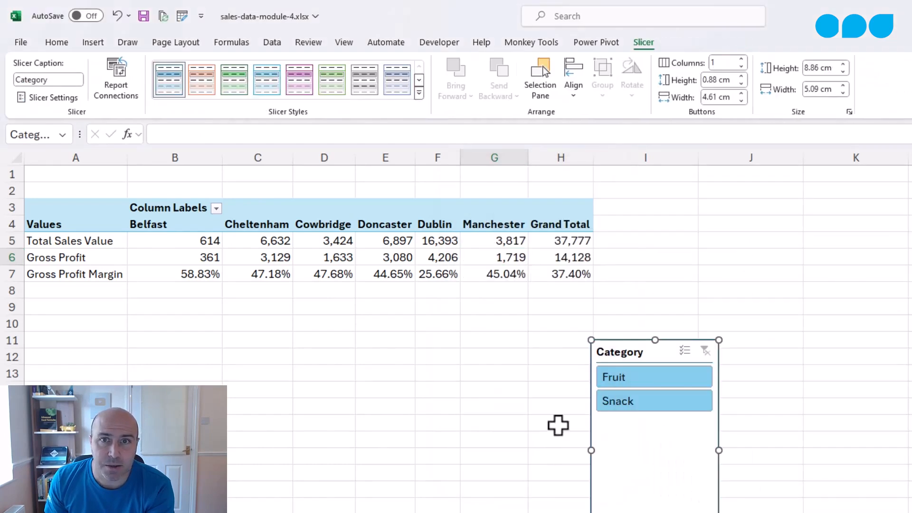
# - Format the Category slicer with 2 button columns, a size of about 3.15 by 5.86 cm and a pink style
pyautogui.click(741, 59)
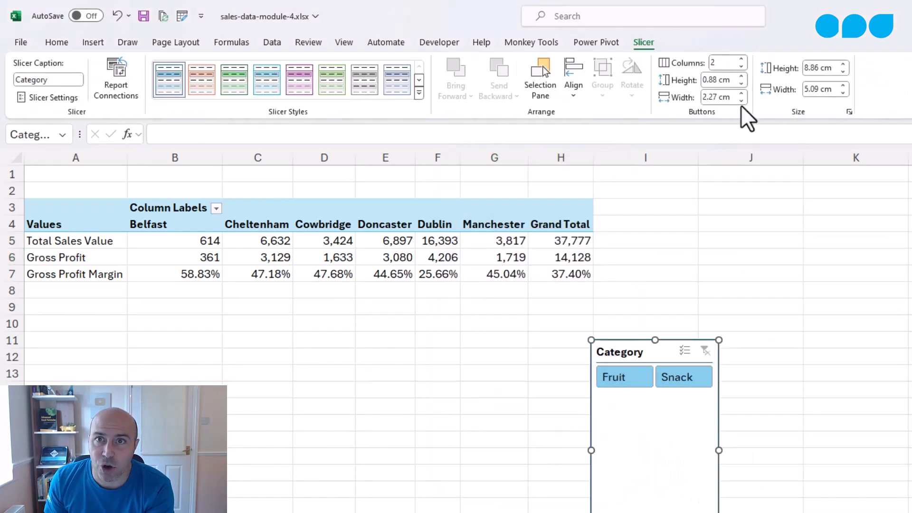
pyautogui.moveTo(656, 511); pyautogui.dragTo(664, 418)
pyautogui.moveTo(720, 380); pyautogui.dragTo(740, 379)
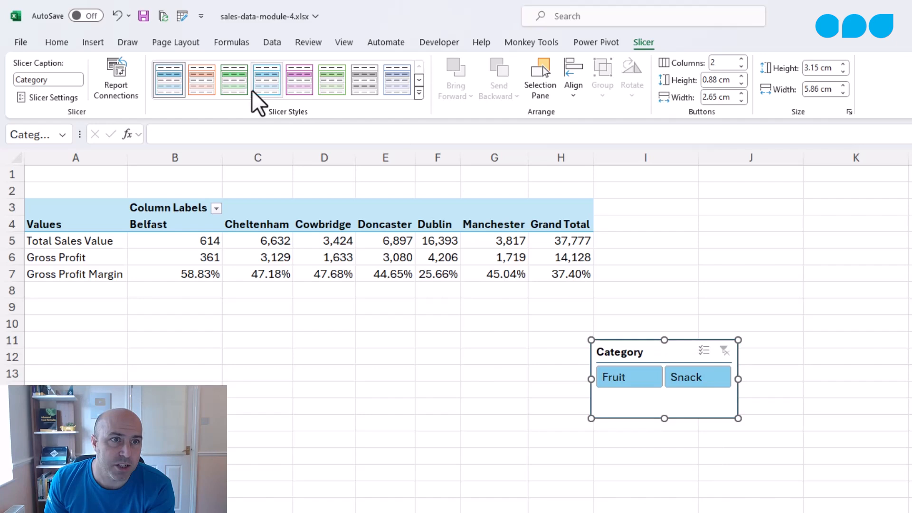
pyautogui.click(304, 83)
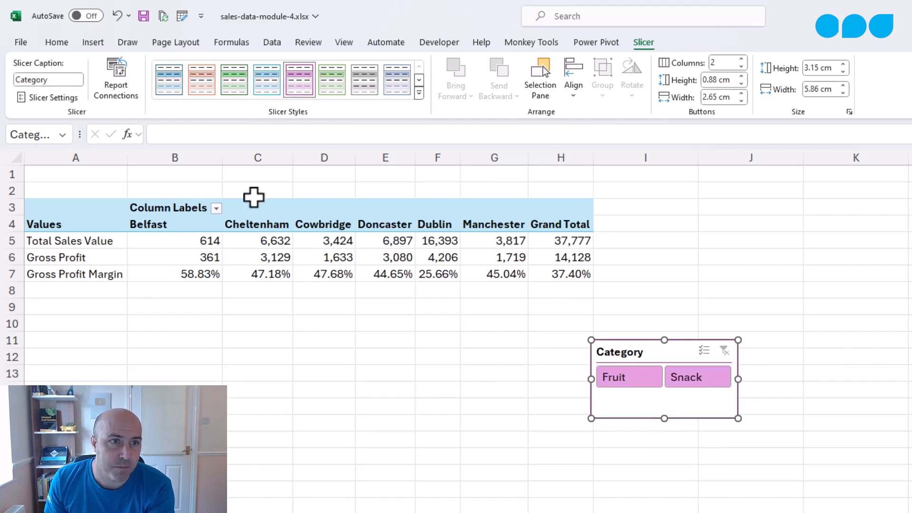
# - Insert three rows above the pivot table and move the Category slicer into that space
pyautogui.moveTo(11, 189); pyautogui.dragTo(15, 219)
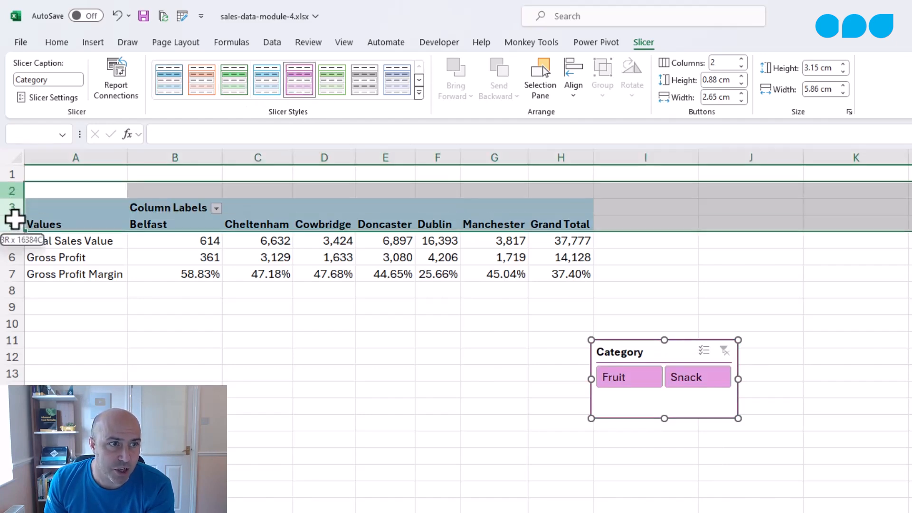
pyautogui.rightClick(14, 217)
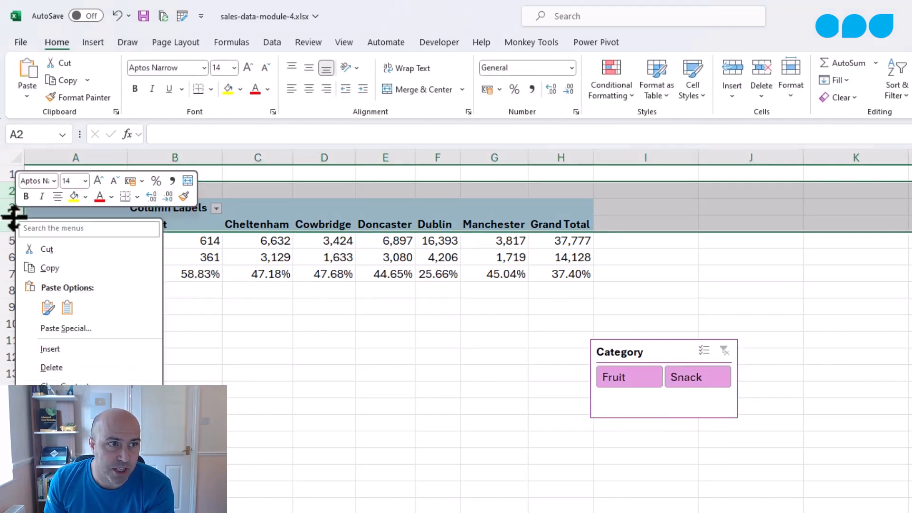
pyautogui.click(78, 347)
pyautogui.moveTo(634, 395); pyautogui.dragTo(171, 182)
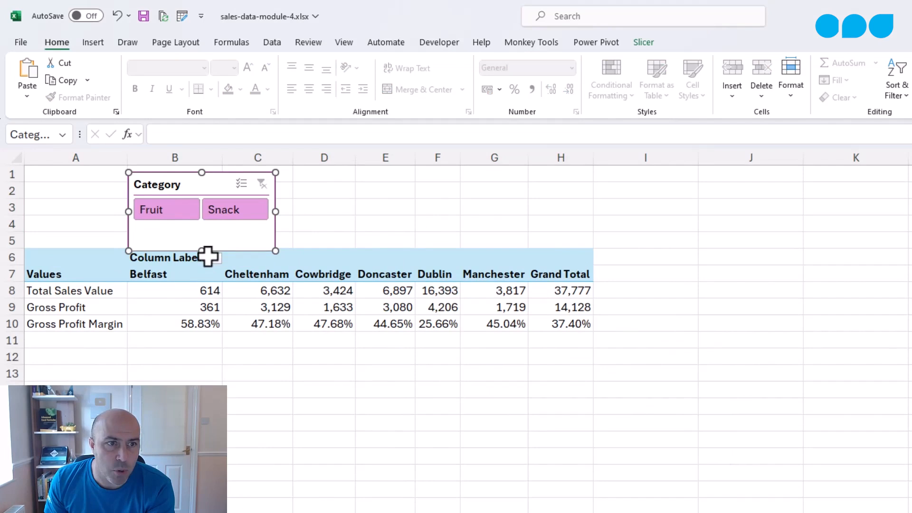
pyautogui.moveTo(203, 241); pyautogui.dragTo(203, 240)
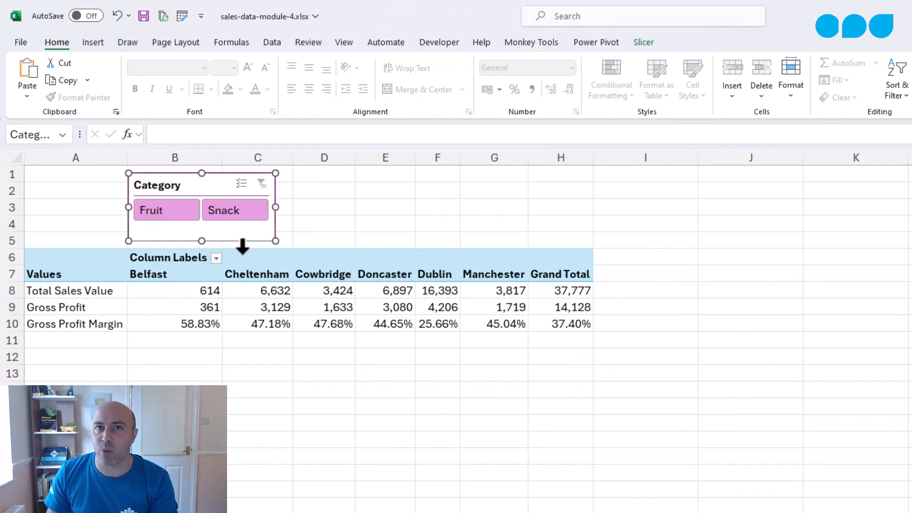
pyautogui.click(262, 288)
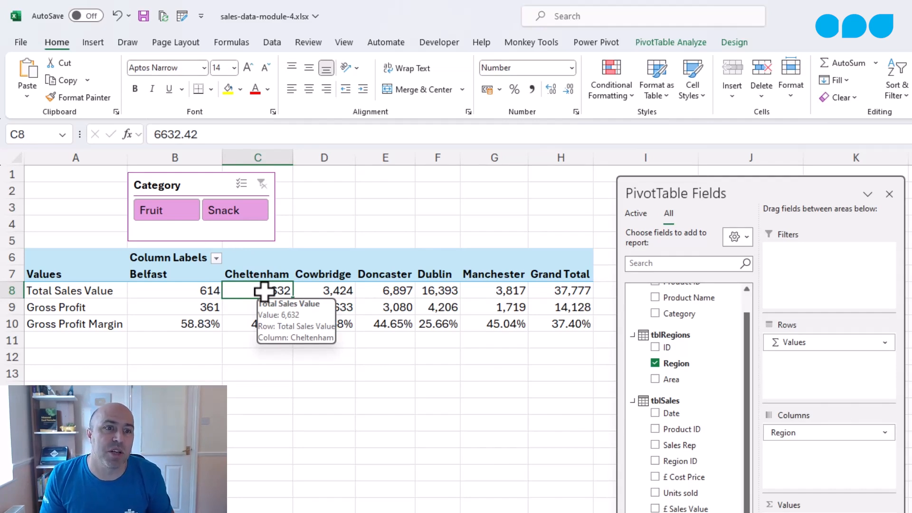
pyautogui.click(312, 157)
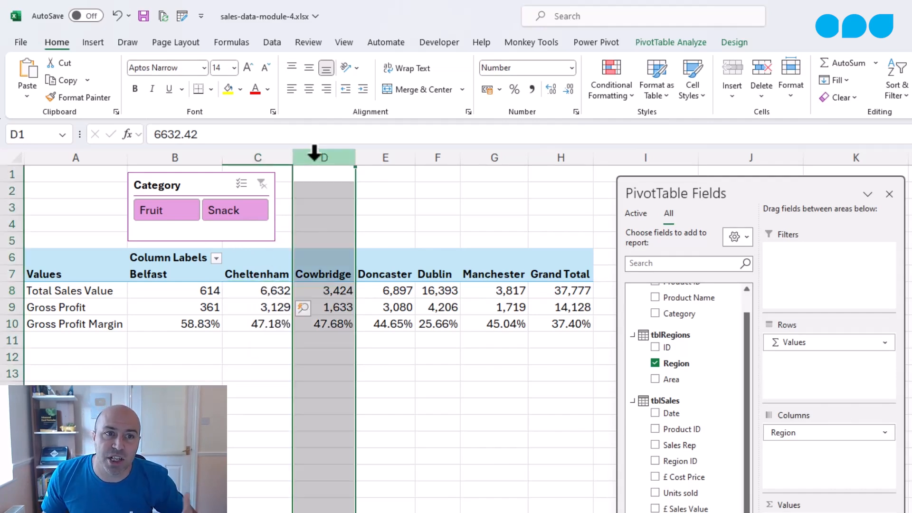
pyautogui.rightClick(314, 157)
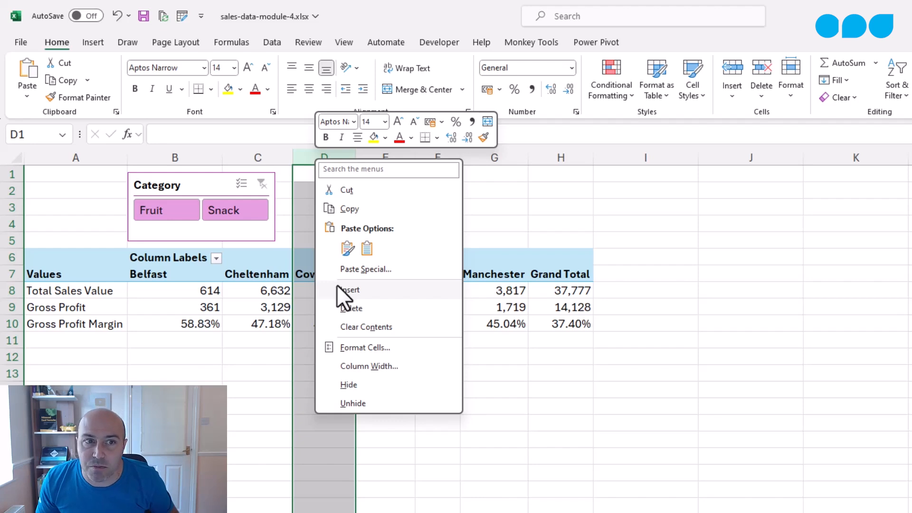
pyautogui.click(273, 307)
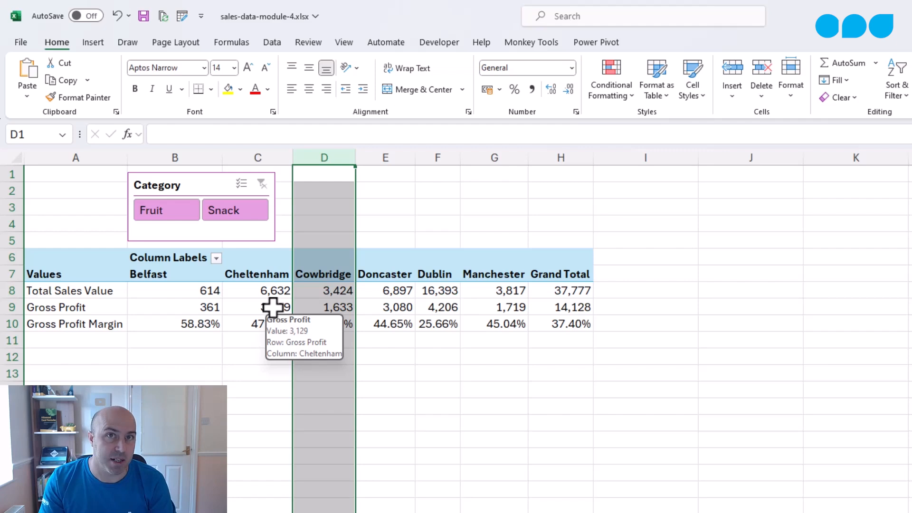
# - Convert the pivot table to formulas with the OLAP Tools command
pyautogui.click(370, 307)
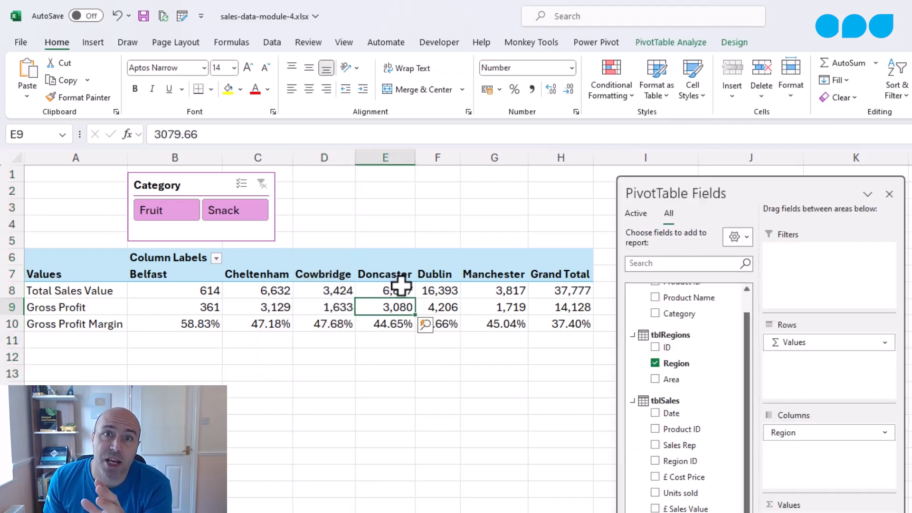
pyautogui.click(665, 43)
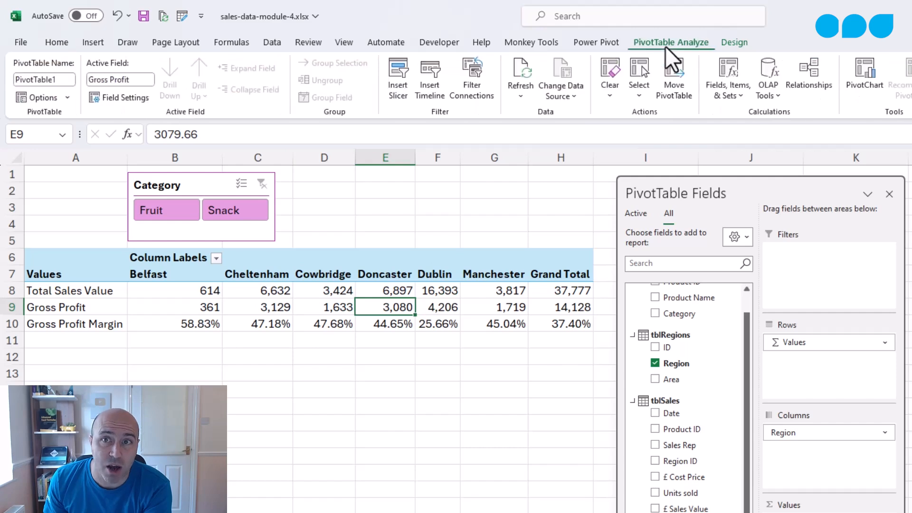
pyautogui.click(765, 93)
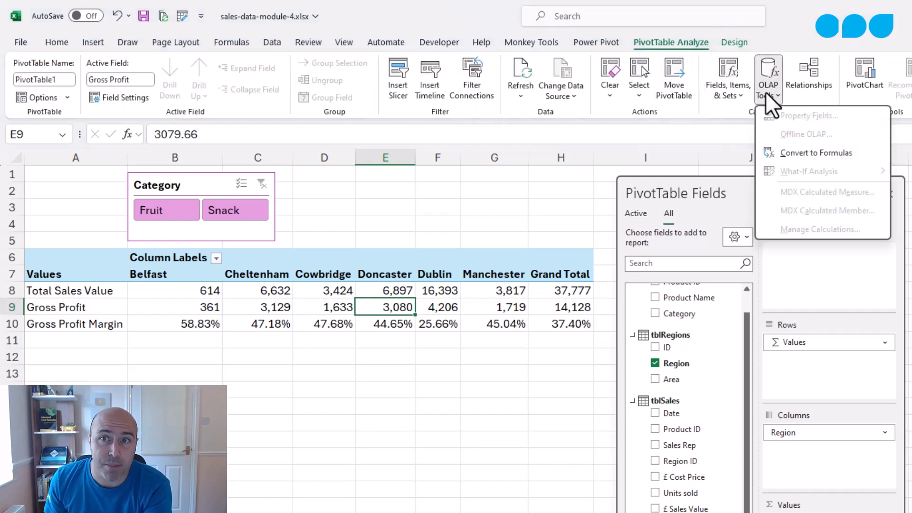
pyautogui.click(779, 153)
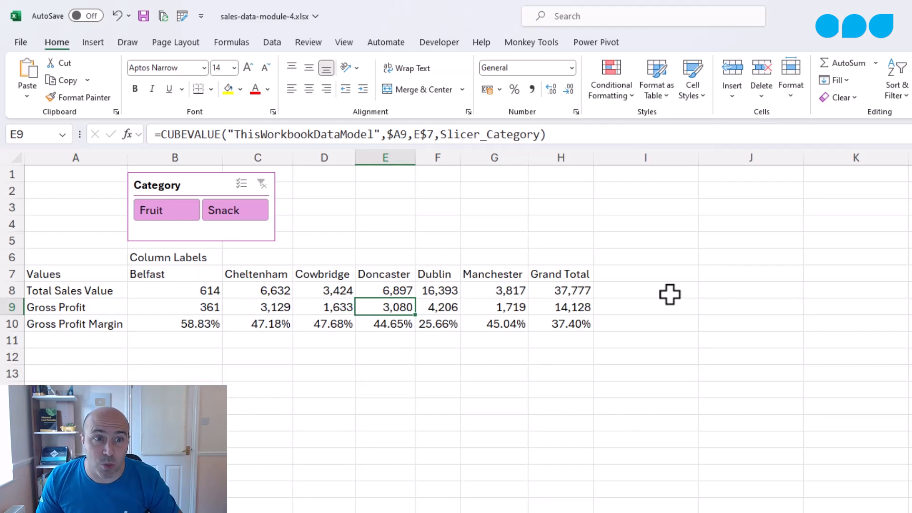
# - Filter the converted formulas with the Category slicer, alternating between Snack and Fruit and ending on Fruit
pyautogui.click(266, 215)
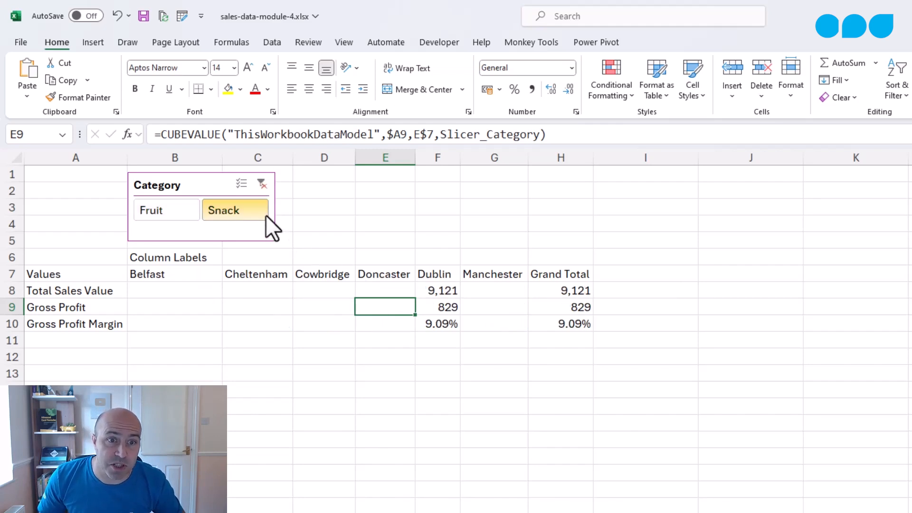
pyautogui.click(173, 212)
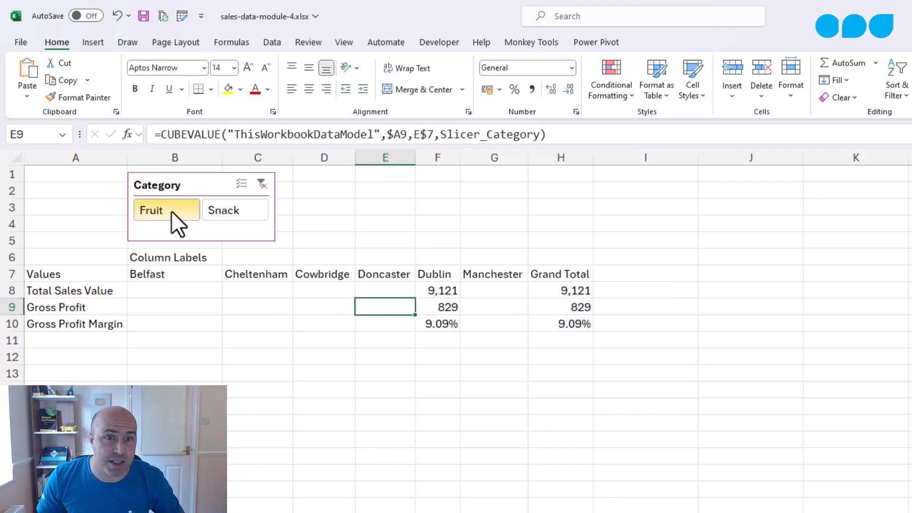
pyautogui.click(209, 211)
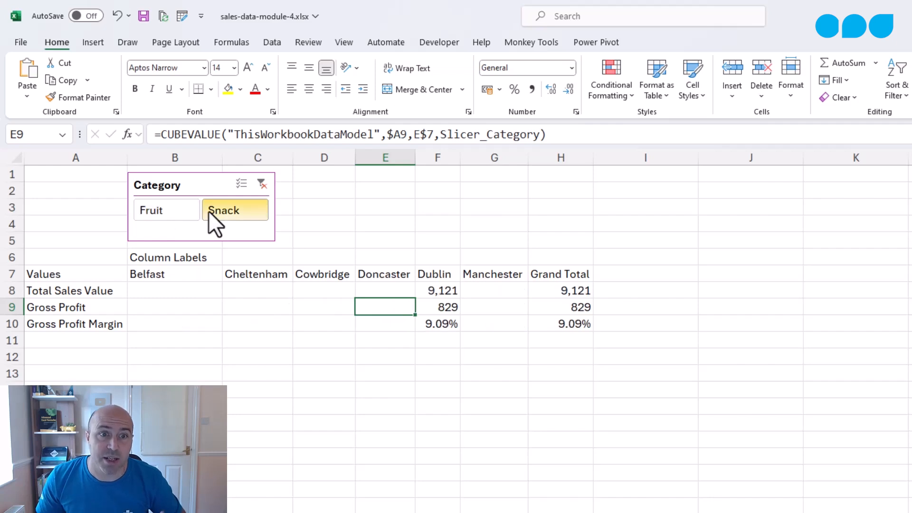
pyautogui.click(192, 210)
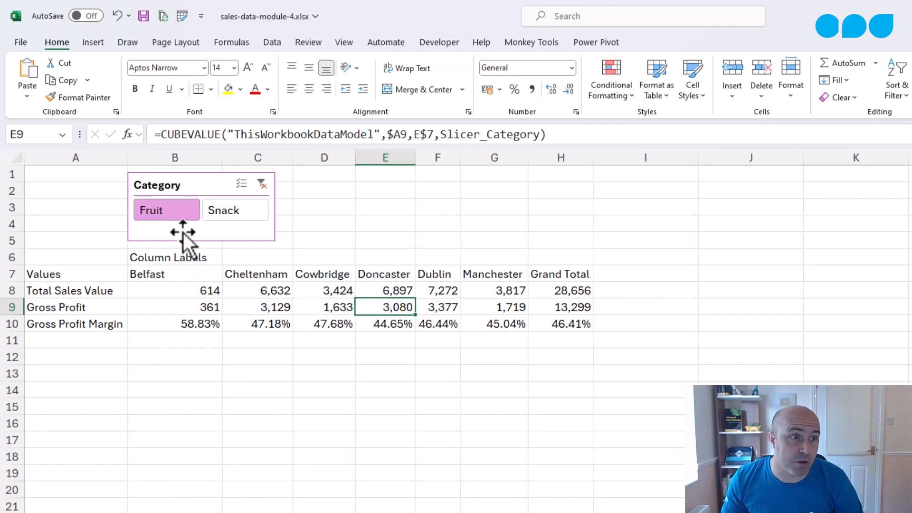
# - Insert a blank row above Gross Profit Margin and another above Gross Profit to space out the measure rows
pyautogui.click(10, 324)
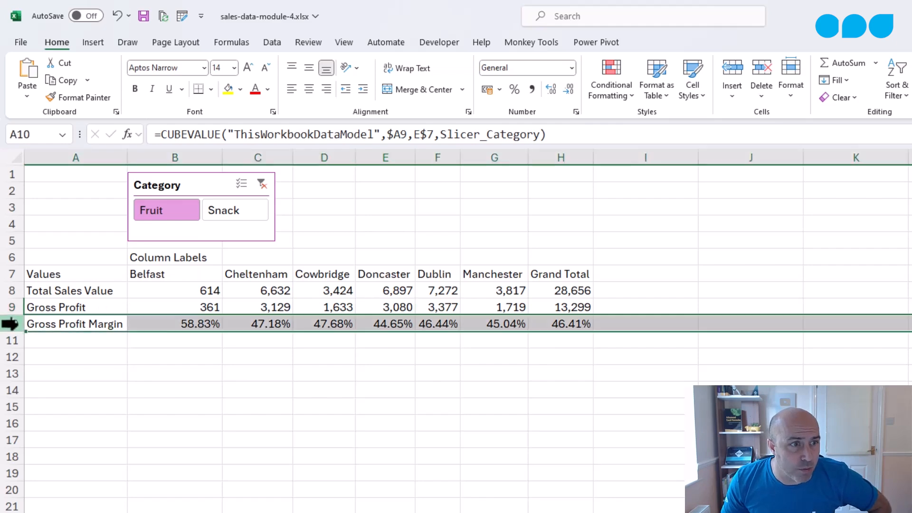
pyautogui.rightClick(9, 323)
pyautogui.click(59, 451)
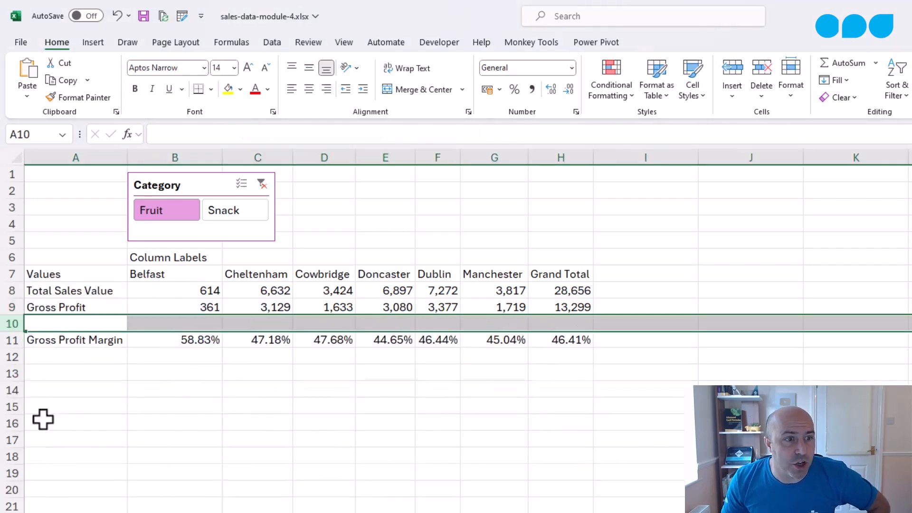
pyautogui.rightClick(12, 307)
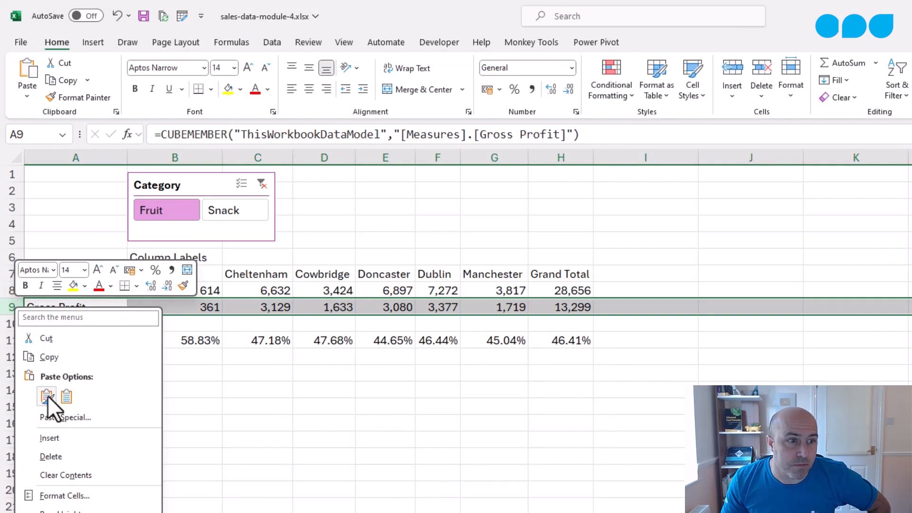
pyautogui.click(57, 436)
# - Insert a blank column before the Grand Total column
pyautogui.click(549, 157)
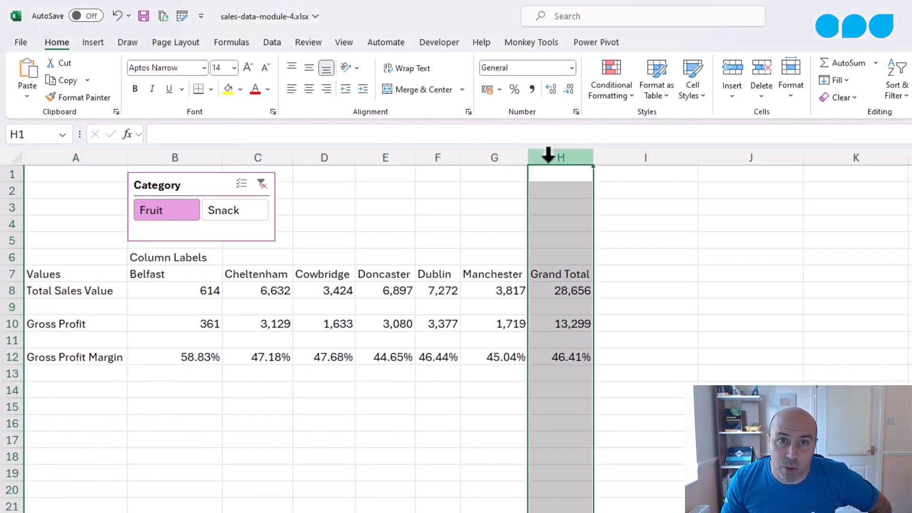
pyautogui.rightClick(549, 155)
pyautogui.click(570, 292)
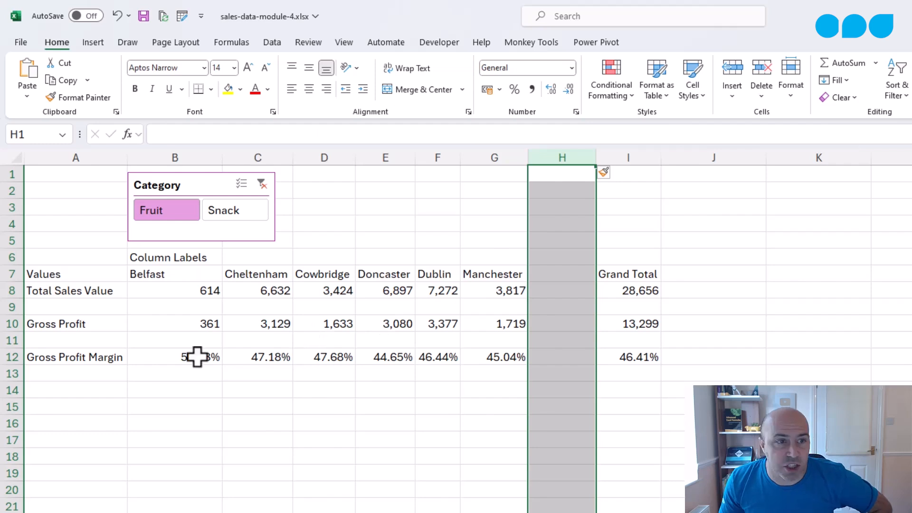
# - Apply a top and bottom border to the Gross Profit Margin row across the report
pyautogui.moveTo(138, 356); pyautogui.dragTo(618, 353)
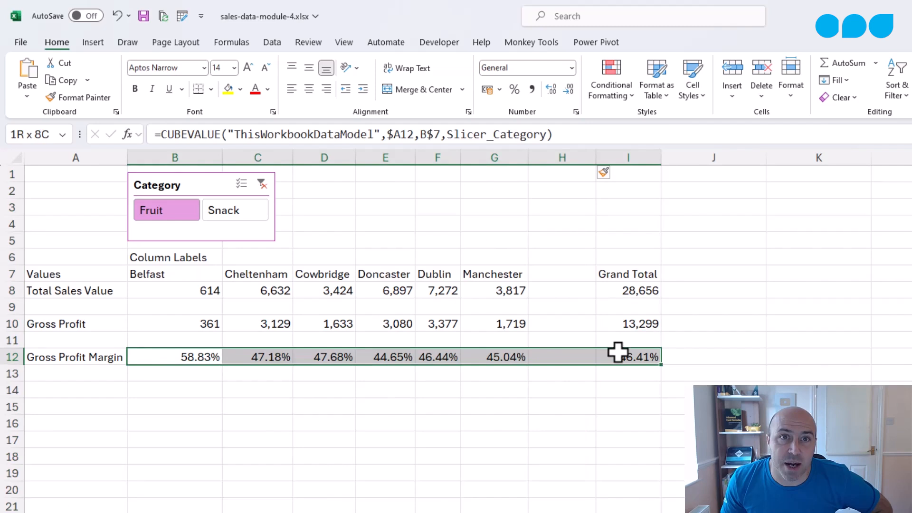
pyautogui.click(211, 91)
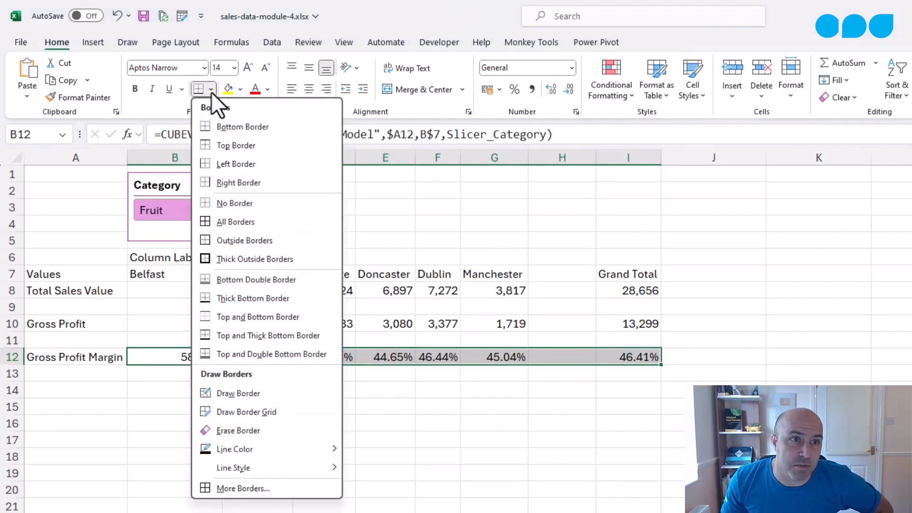
pyautogui.click(260, 315)
pyautogui.click(322, 318)
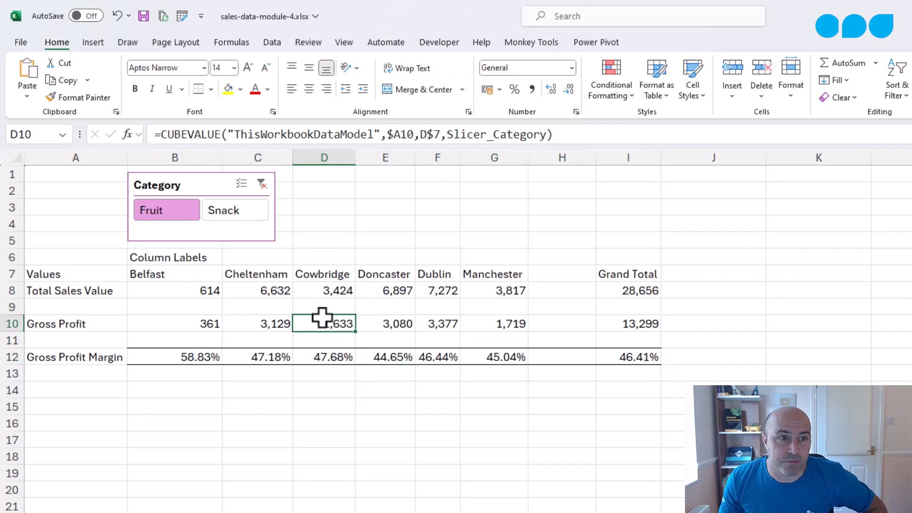
# - Delete the leftover Column Labels and Values header texts from the report
pyautogui.click(208, 256)
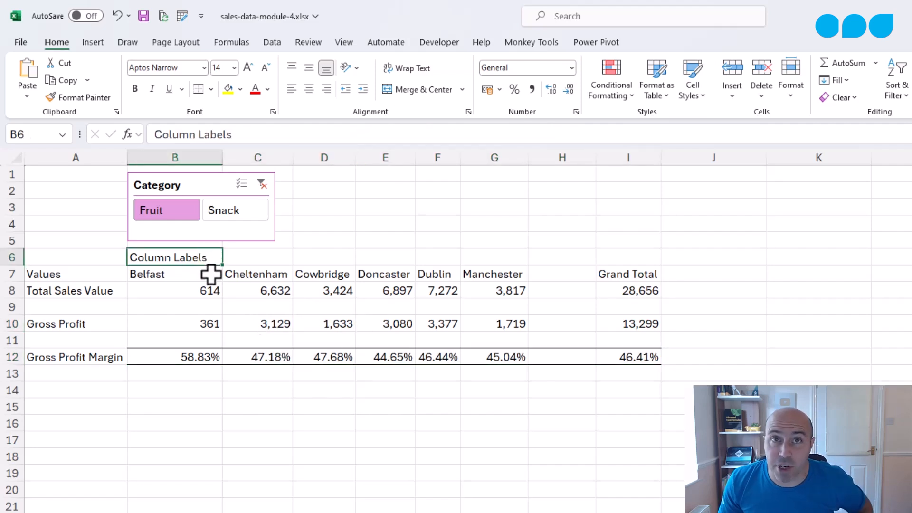
pyautogui.press('Delete')
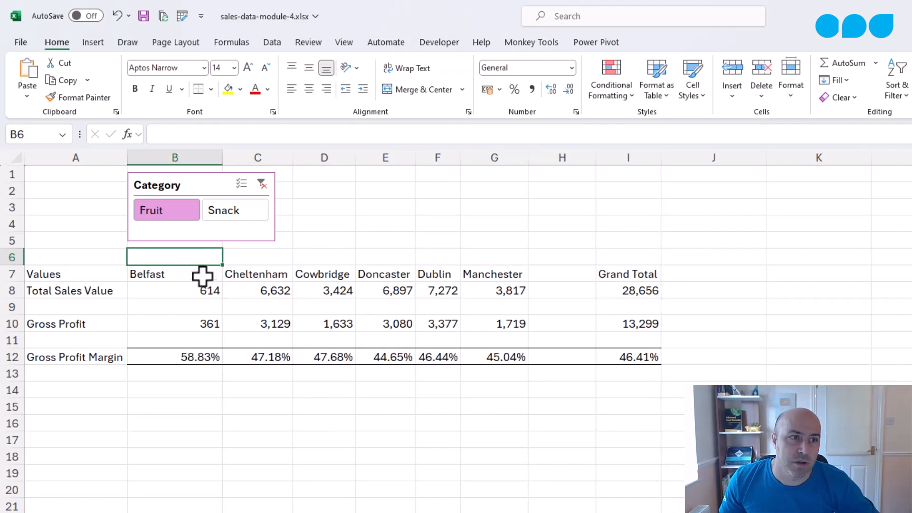
pyautogui.click(99, 273)
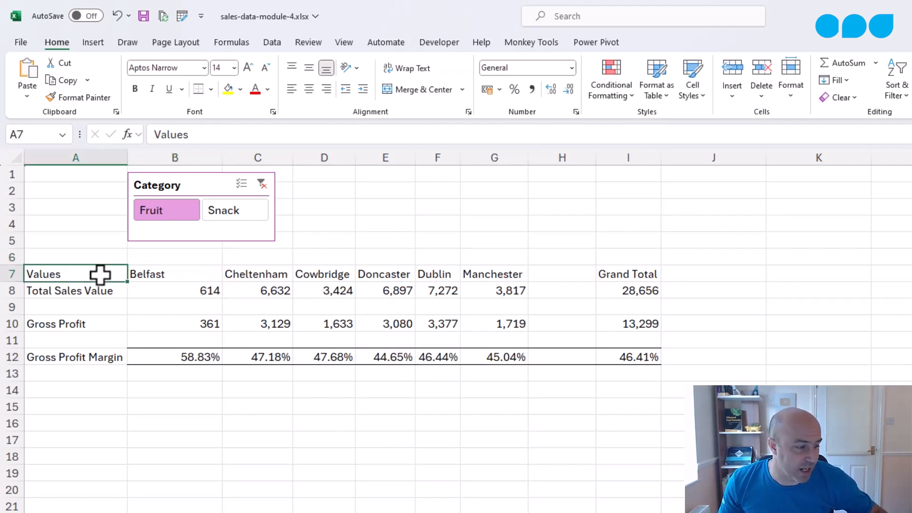
pyautogui.press('Delete')
# - Make the region names and the Grand Total heading bold
pyautogui.moveTo(149, 273); pyautogui.dragTo(477, 274)
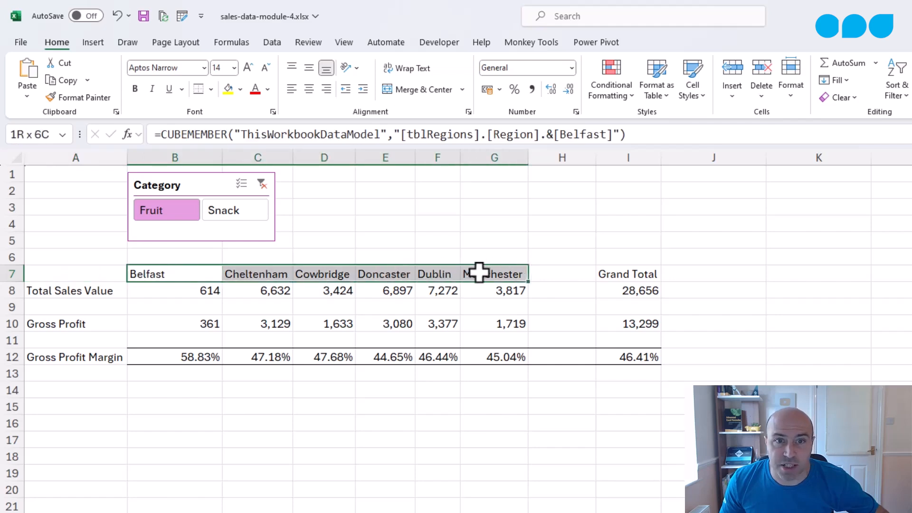
pyautogui.click(136, 89)
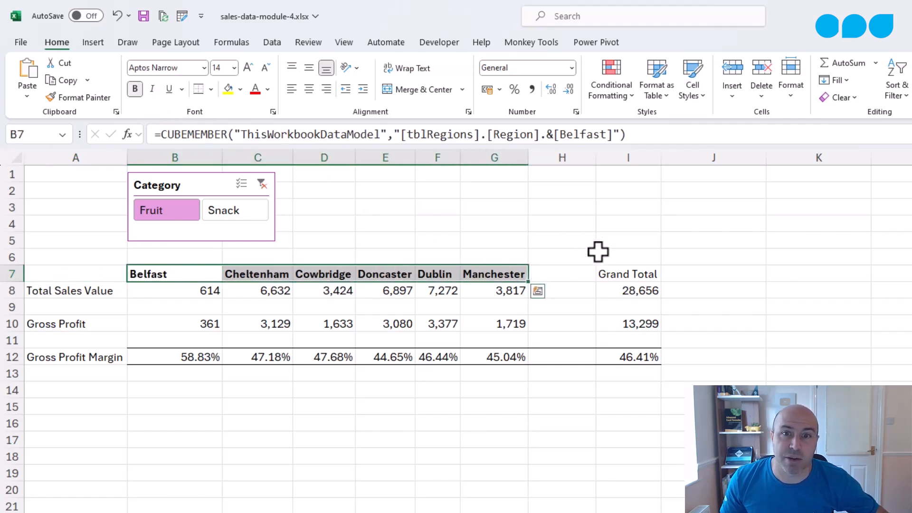
pyautogui.click(610, 272)
pyautogui.click(135, 90)
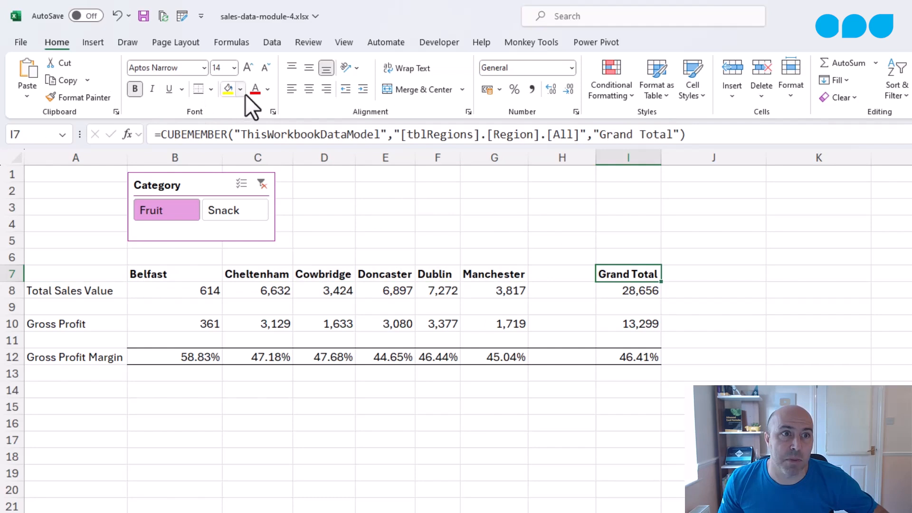
# - Fill the Grand Total heading cell with a light pink colour
pyautogui.click(242, 92)
pyautogui.click(286, 171)
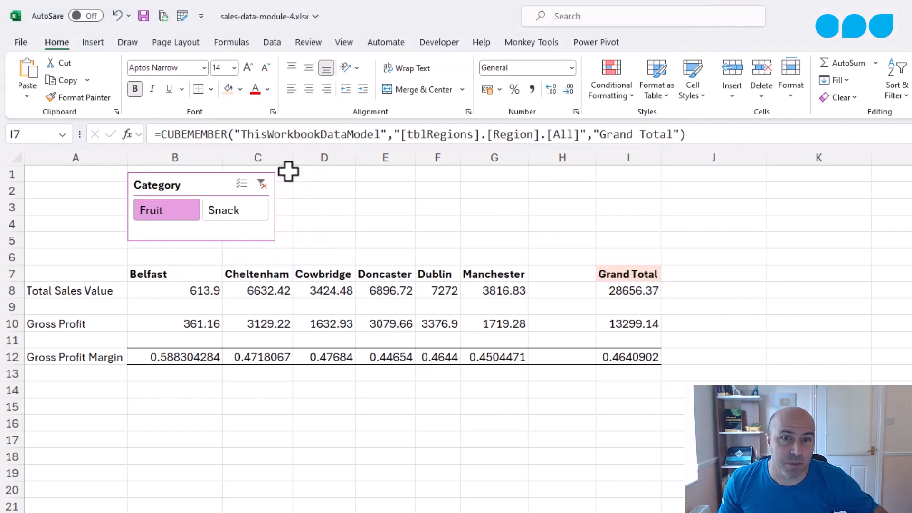
pyautogui.click(444, 259)
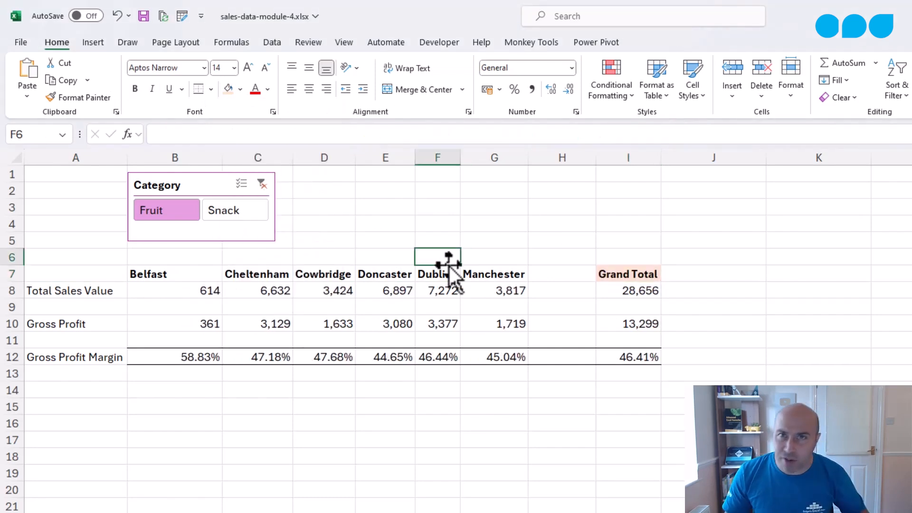